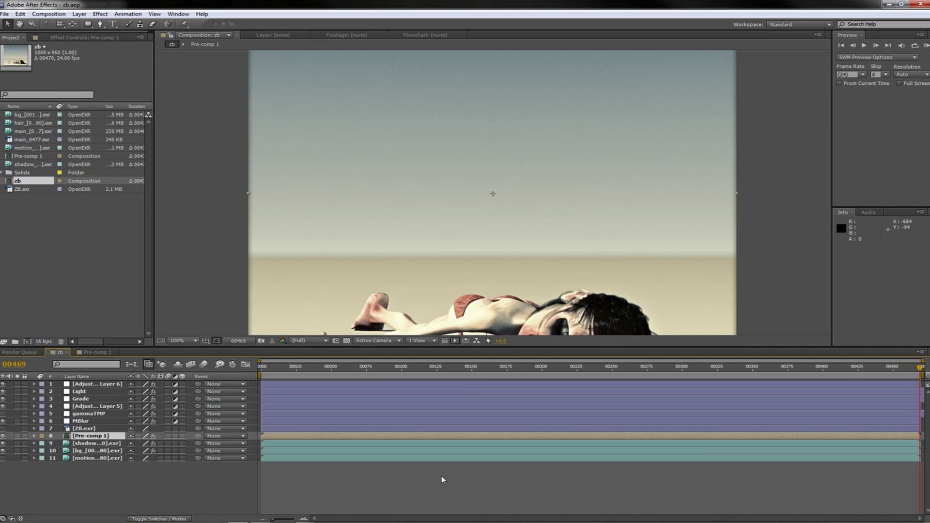
# Select layers 5–11, then open the Pre-comp 1 composition showing hair, main and main_0477
pyautogui.moveTo(441, 475); pyautogui.dragTo(405, 365)
pyautogui.moveTo(99, 482)
pyautogui.mouseDown()
pyautogui.moveTo(91, 379)
pyautogui.moveTo(87, 477)
pyautogui.mouseUp()
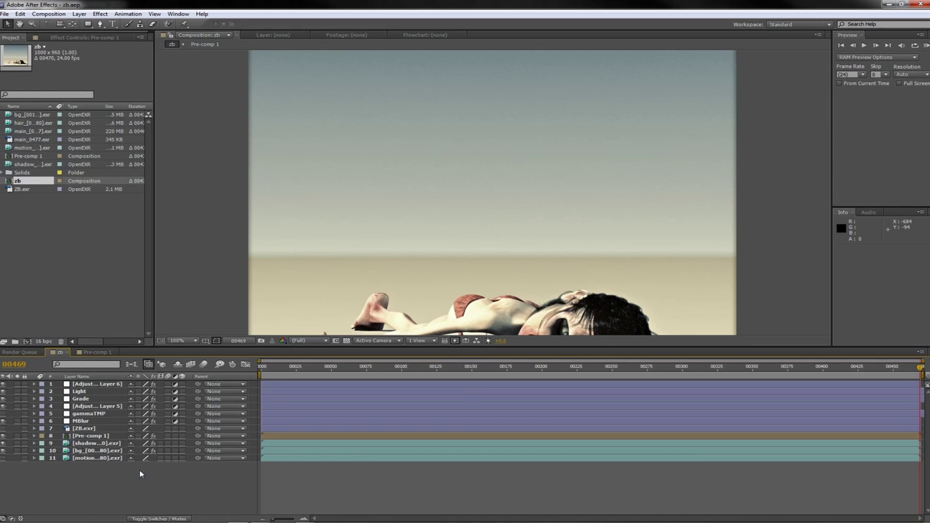
pyautogui.click(115, 437)
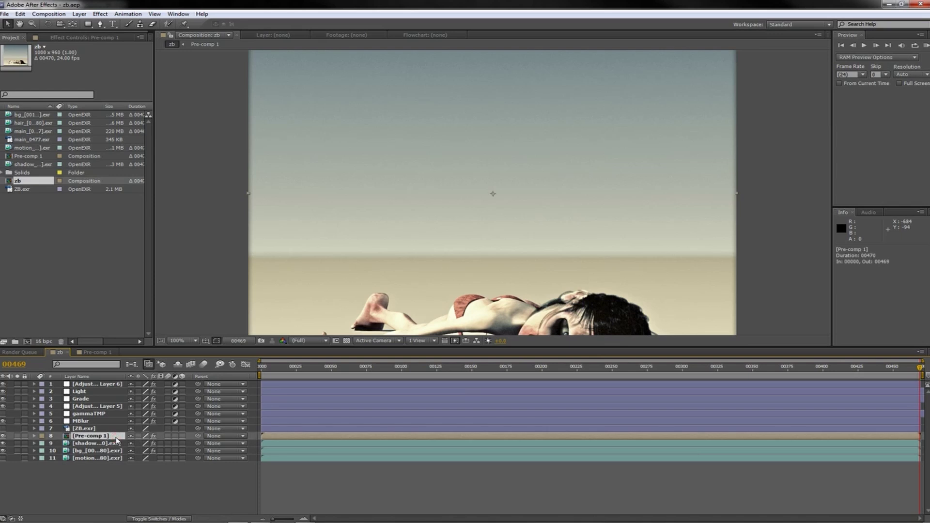
pyautogui.click(99, 352)
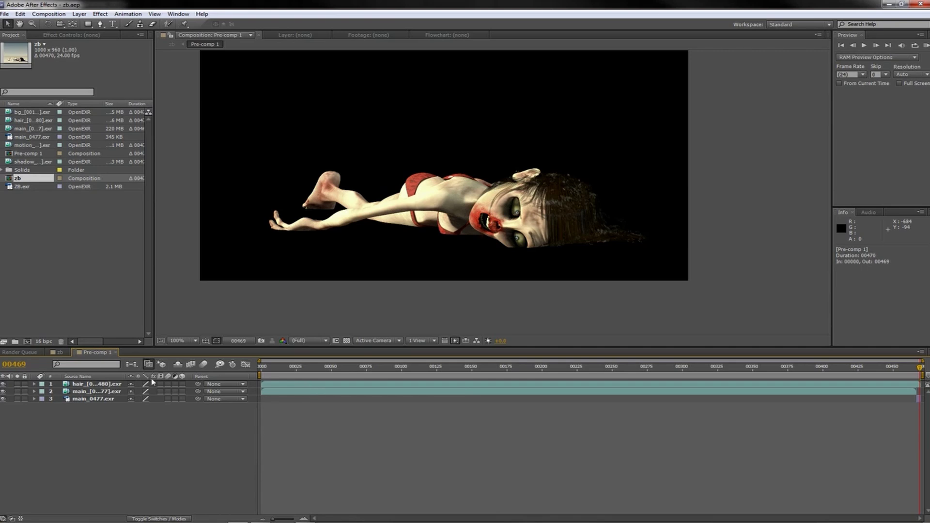
# Switch the Timeline back to the eleven-layer zb composition
pyautogui.click(60, 353)
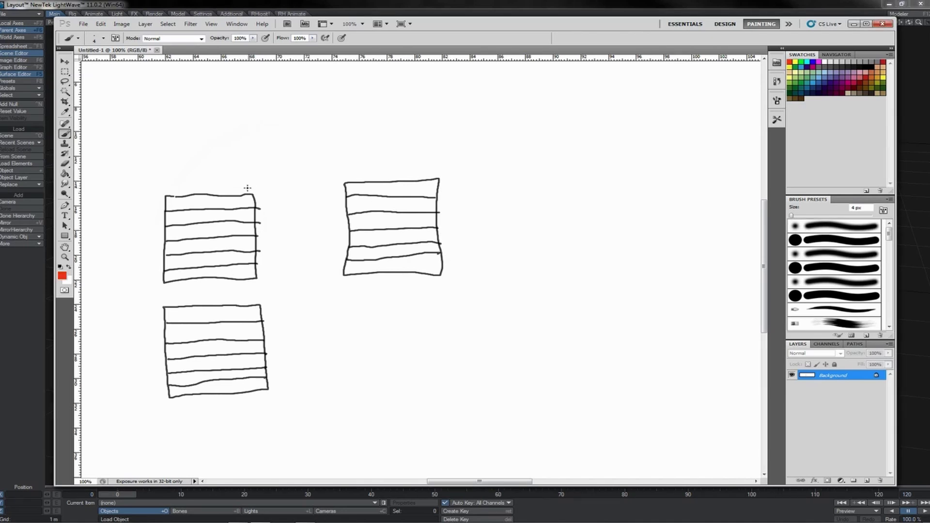
# Paint red brackets and connectors from both left boxes to the right box, plus a red output line
pyautogui.moveTo(242, 189)
pyautogui.mouseDown()
pyautogui.moveTo(261, 197)
pyautogui.moveTo(264, 284)
pyautogui.moveTo(248, 281)
pyautogui.mouseUp()
pyautogui.hotkey('ctrl', 'z')
pyautogui.moveTo(264, 238)
pyautogui.mouseDown()
pyautogui.moveTo(299, 235)
pyautogui.moveTo(347, 191)
pyautogui.mouseUp()
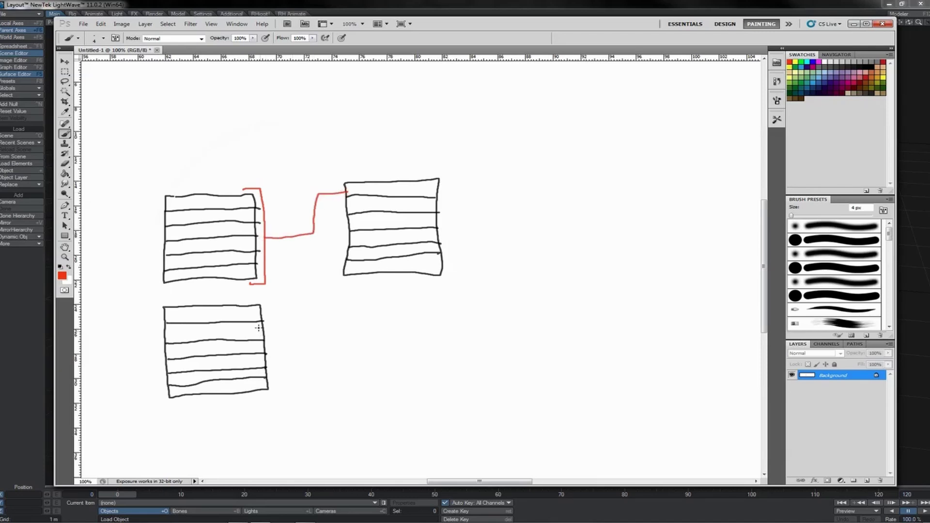
pyautogui.moveTo(251, 299); pyautogui.dragTo(260, 395)
pyautogui.moveTo(276, 348)
pyautogui.mouseDown()
pyautogui.moveTo(302, 349)
pyautogui.moveTo(309, 255)
pyautogui.moveTo(346, 253)
pyautogui.mouseUp()
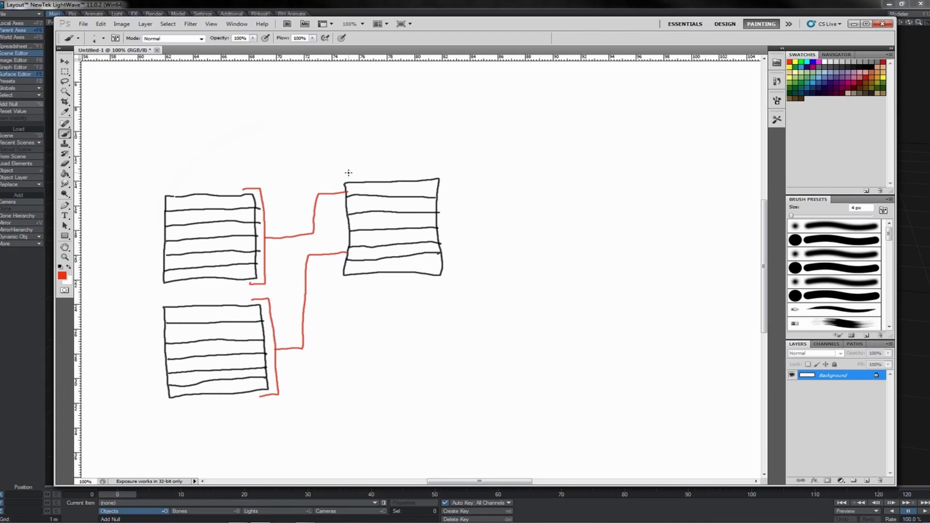
pyautogui.moveTo(430, 173)
pyautogui.mouseDown()
pyautogui.moveTo(452, 184)
pyautogui.moveTo(456, 270)
pyautogui.moveTo(436, 289)
pyautogui.mouseUp()
pyautogui.moveTo(454, 224); pyautogui.dragTo(590, 223)
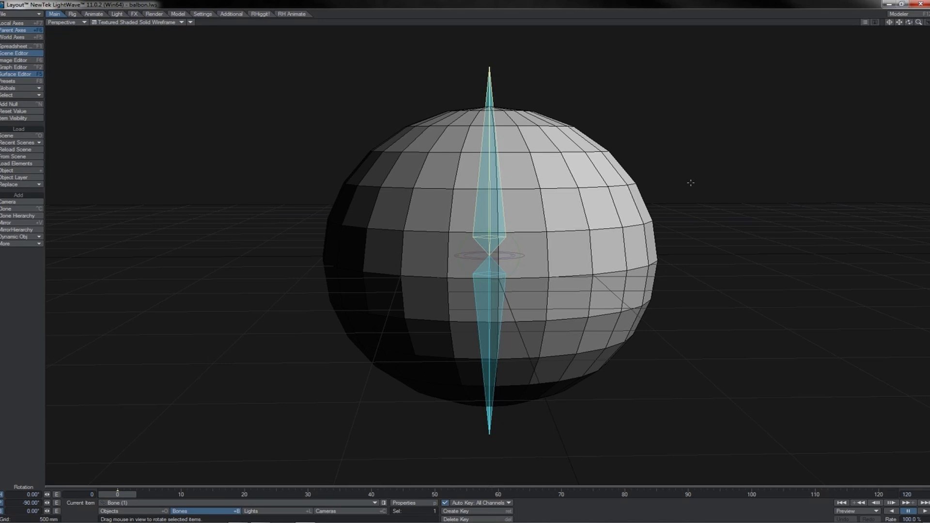
# Rotate the bone to bend the ball, open its Bone Properties, then tilt the bone left again
pyautogui.moveTo(691, 182); pyautogui.dragTo(439, 212)
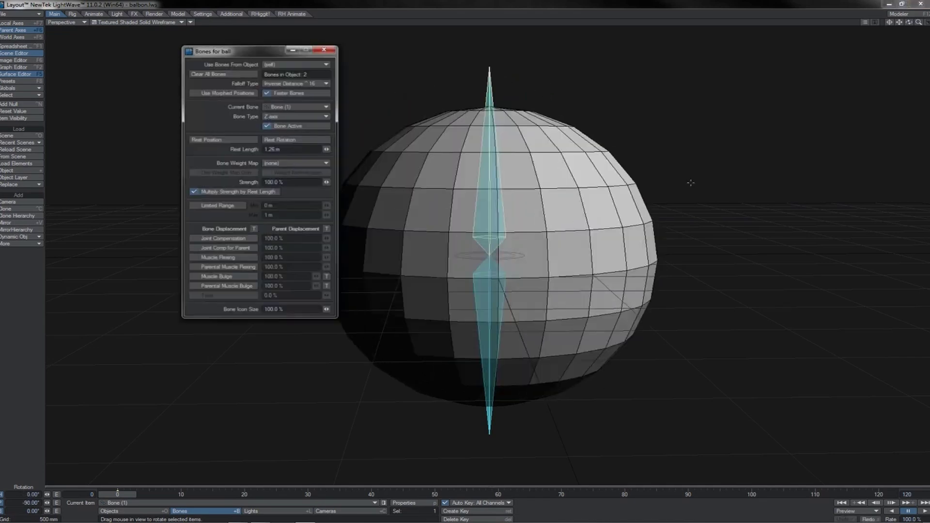
pyautogui.press('p')
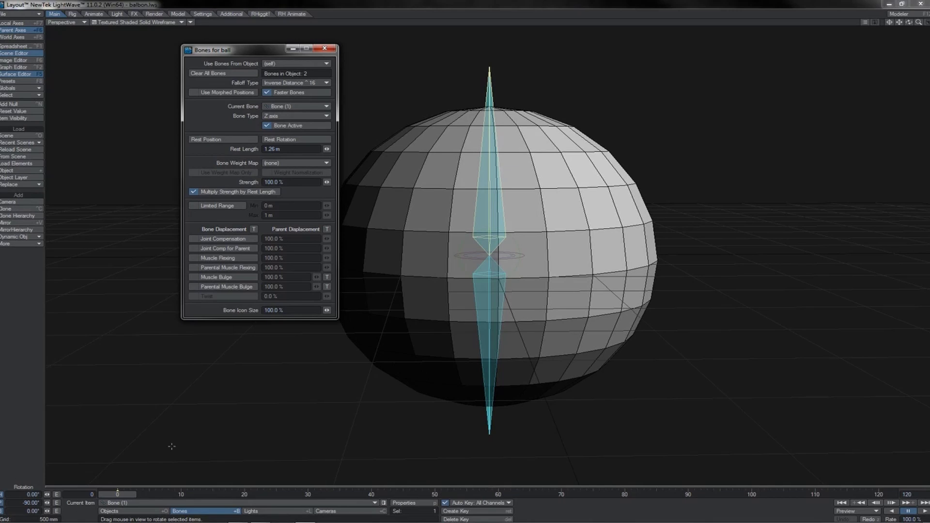
pyautogui.moveTo(359, 445)
pyautogui.mouseDown()
pyautogui.moveTo(376, 445)
pyautogui.moveTo(359, 444)
pyautogui.mouseUp()
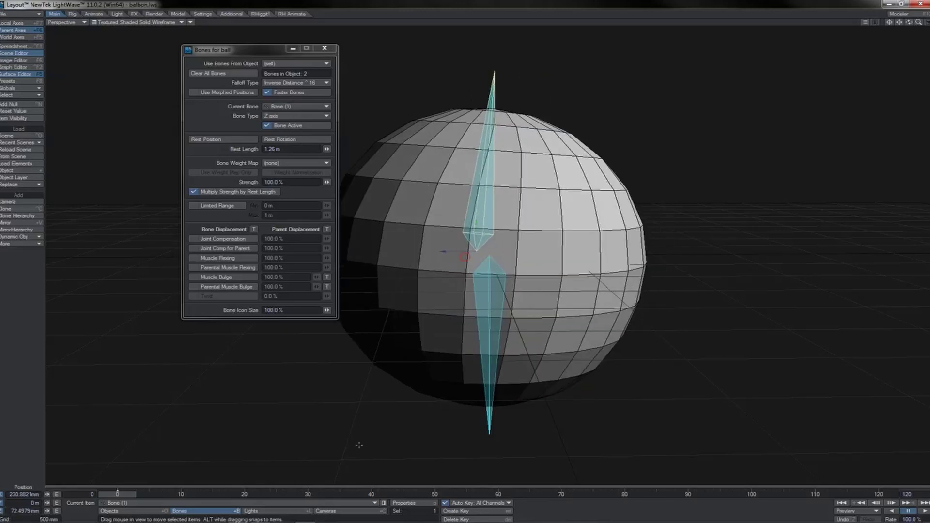
pyautogui.hotkey('ctrl', 'z')
pyautogui.press('t')
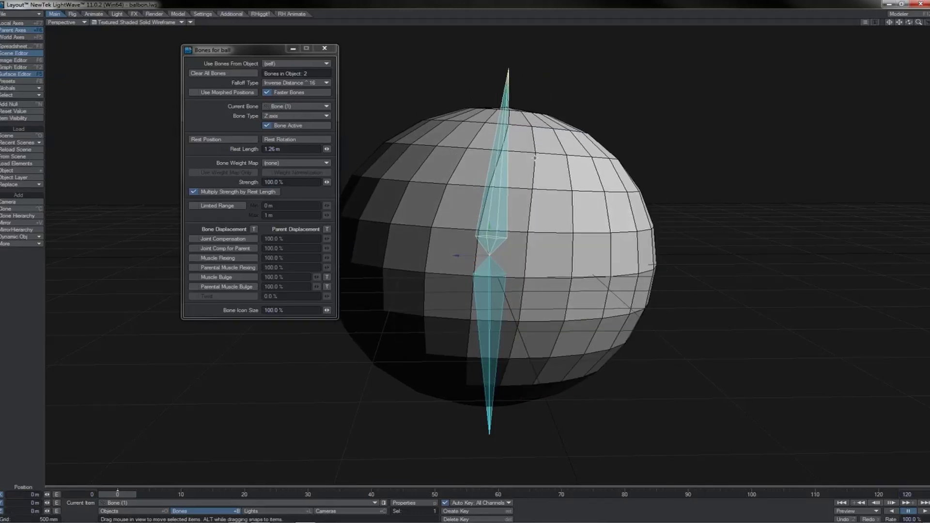
pyautogui.press('y')
pyautogui.moveTo(612, 97); pyautogui.dragTo(611, 141)
# Underline the WM, STR, POS, ROT and SCL labels and draw a 100% value box wired to STR
pyautogui.hotkey('alt', 'Tab')
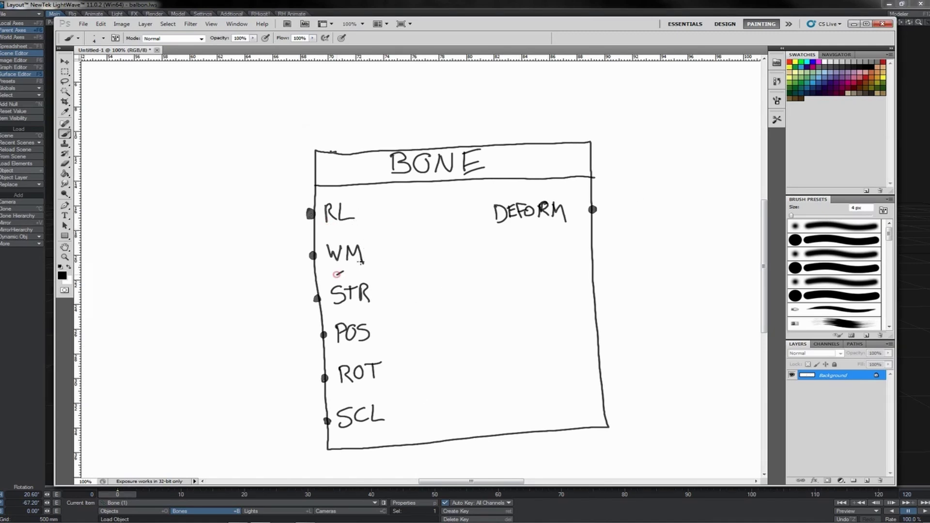
pyautogui.moveTo(337, 274); pyautogui.dragTo(363, 264)
pyautogui.moveTo(350, 295)
pyautogui.mouseDown()
pyautogui.moveTo(356, 305)
pyautogui.moveTo(368, 301)
pyautogui.mouseUp()
pyautogui.moveTo(360, 348); pyautogui.dragTo(367, 345)
pyautogui.moveTo(363, 383); pyautogui.dragTo(369, 381)
pyautogui.moveTo(364, 429); pyautogui.dragTo(374, 423)
pyautogui.moveTo(164, 290)
pyautogui.mouseDown()
pyautogui.moveTo(166, 327)
pyautogui.moveTo(213, 283)
pyautogui.moveTo(242, 280)
pyautogui.moveTo(242, 320)
pyautogui.moveTo(166, 330)
pyautogui.moveTo(183, 301)
pyautogui.moveTo(185, 317)
pyautogui.mouseUp()
pyautogui.moveTo(194, 299)
pyautogui.mouseDown()
pyautogui.moveTo(225, 302)
pyautogui.moveTo(218, 315)
pyautogui.moveTo(262, 297)
pyautogui.moveTo(318, 297)
pyautogui.mouseUp()
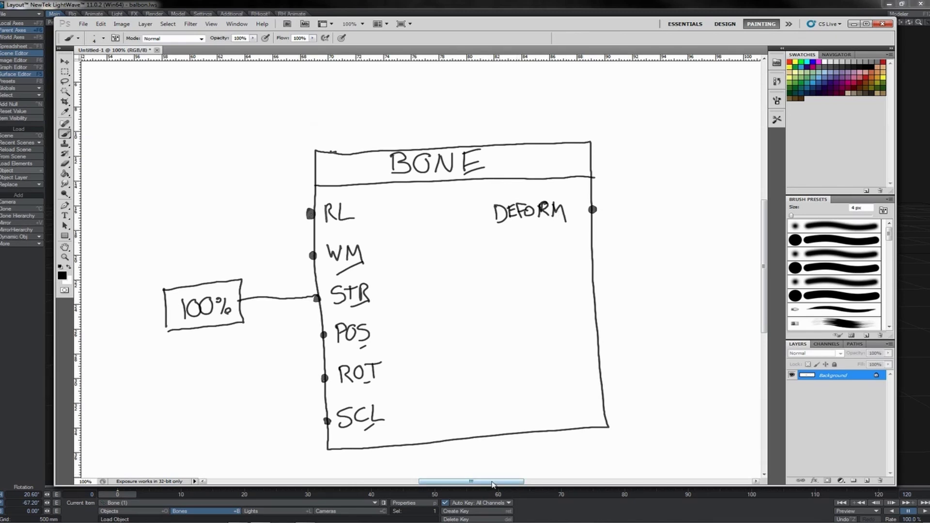
# Brush an arrowed line from the BONE node's DEFORM output to the MESH node's DEFORM input
pyautogui.moveTo(494, 483); pyautogui.dragTo(557, 483)
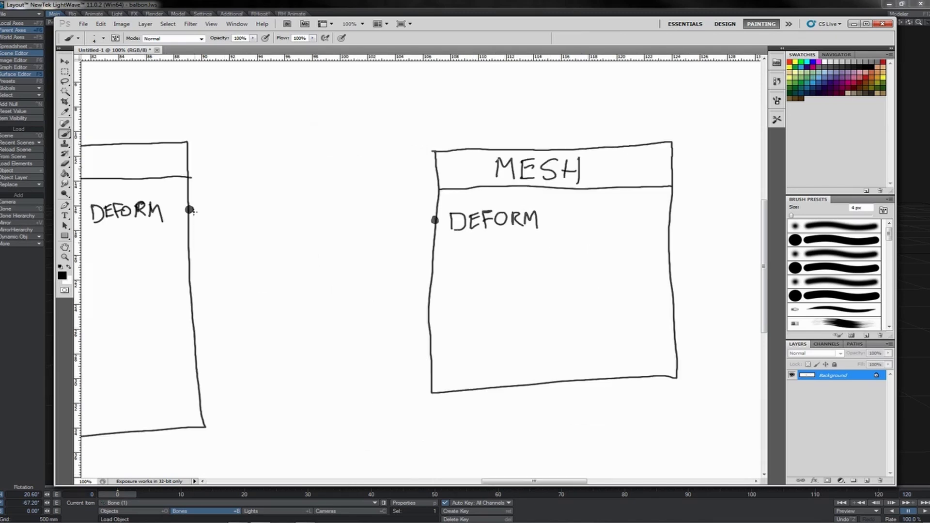
pyautogui.moveTo(189, 210); pyautogui.dragTo(435, 220)
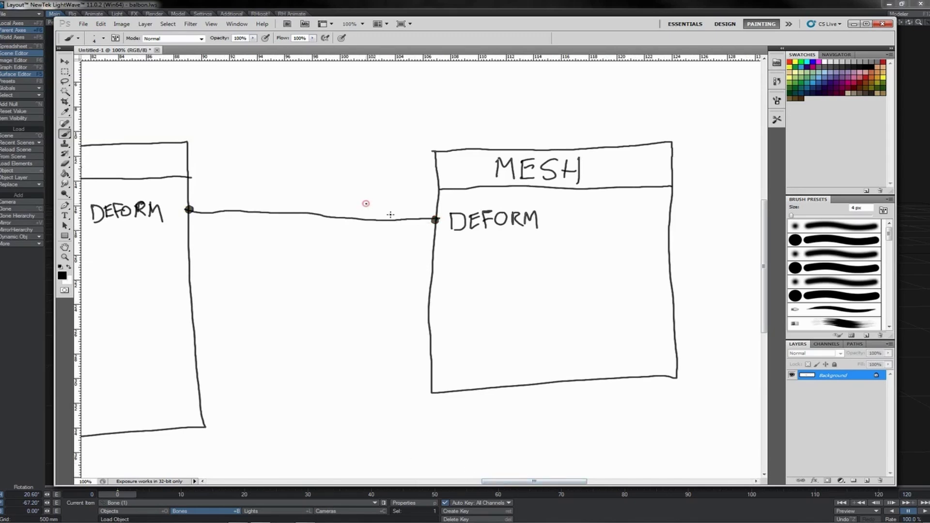
pyautogui.moveTo(366, 204); pyautogui.dragTo(361, 237)
pyautogui.moveTo(575, 482); pyautogui.dragTo(501, 485)
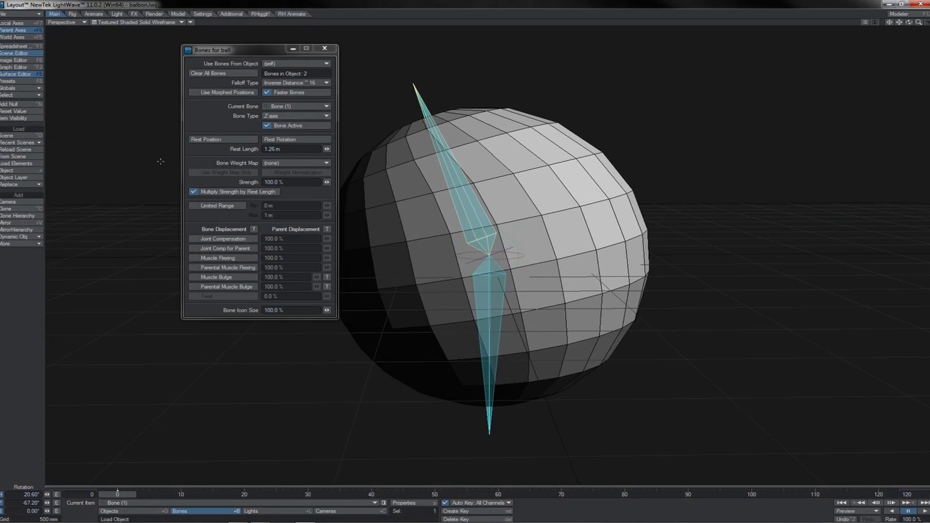
# Select the Strength value in Bones for ball, then open Motion Options for Bone (1)
pyautogui.click(288, 183)
pyautogui.moveTo(270, 182); pyautogui.dragTo(245, 182)
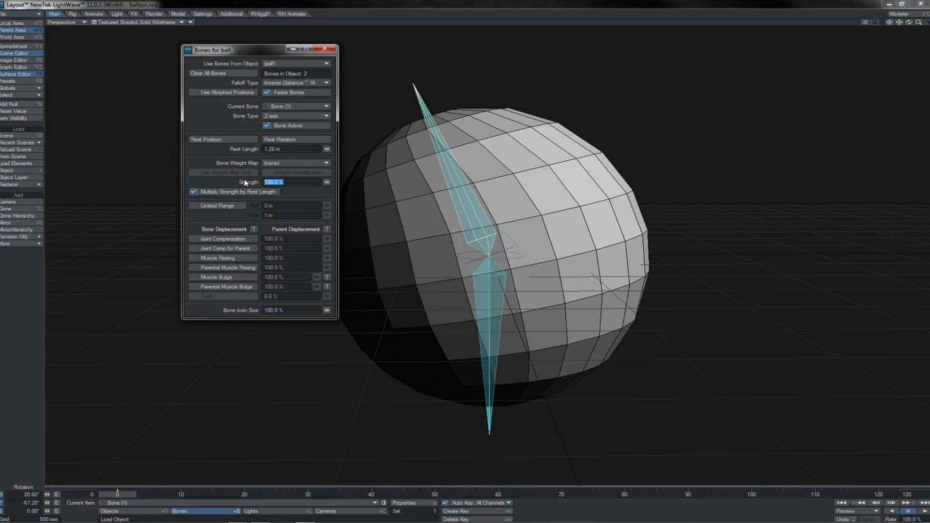
pyautogui.press('m')
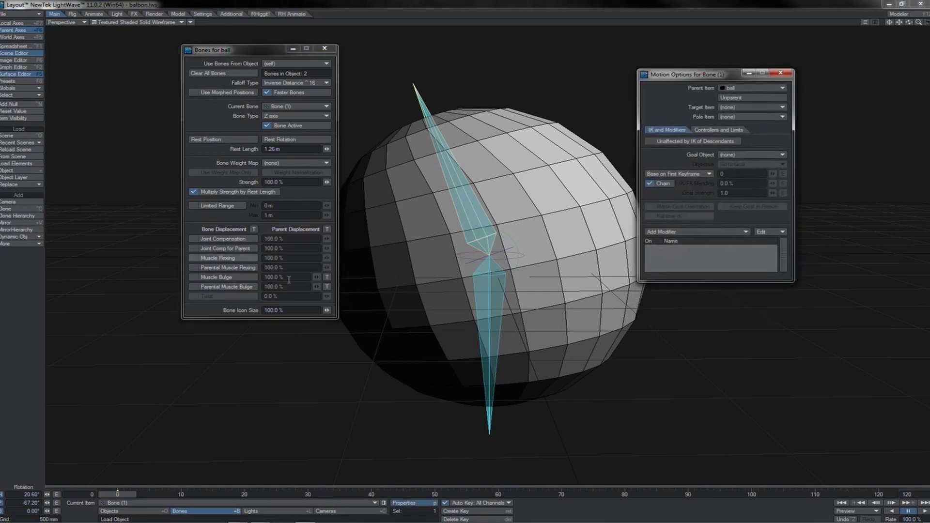
# Show Bone (1)'s Controllers and Limits, checking Position then settling on Rotation
pyautogui.click(718, 130)
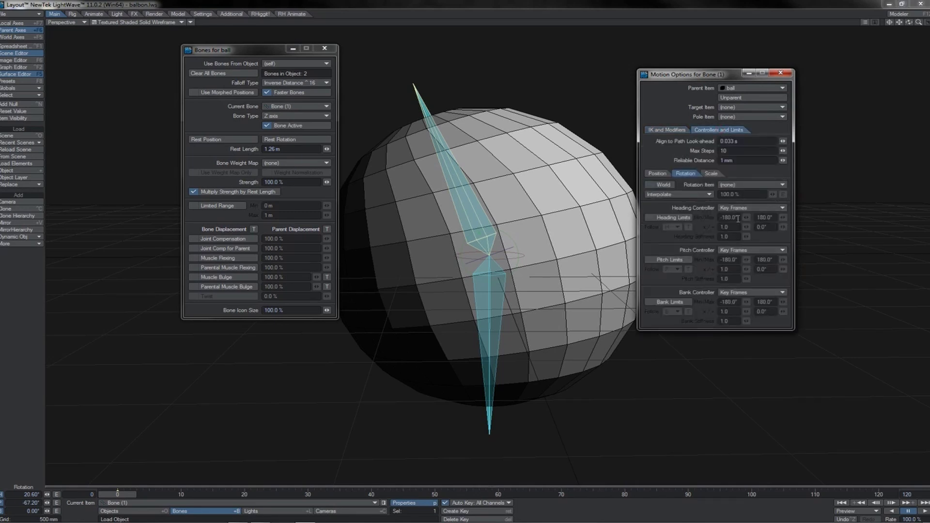
pyautogui.click(659, 174)
pyautogui.click(690, 175)
# Underline the DEFORM output label in the Photoshop sketch, then return to LightWave
pyautogui.hotkey('alt', 'Tab')
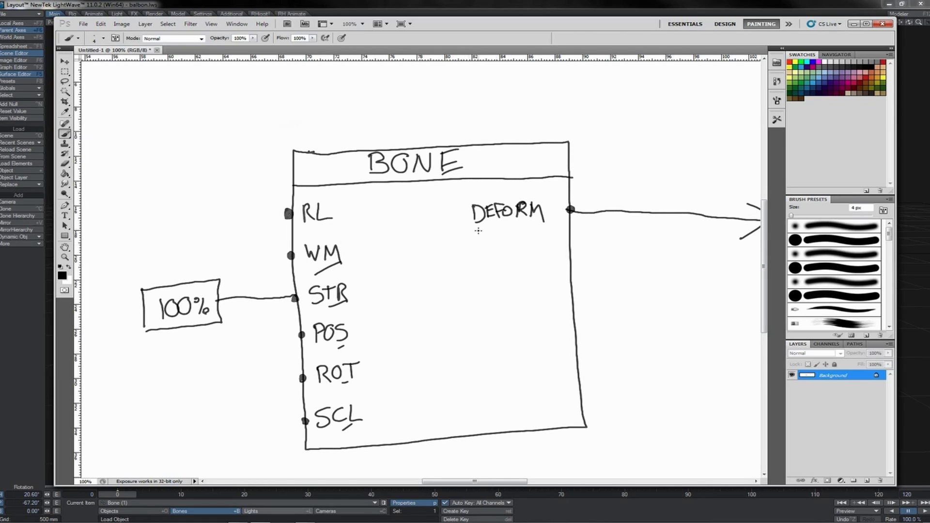
pyautogui.moveTo(478, 231); pyautogui.dragTo(557, 231)
pyautogui.hotkey('alt', 'Tab')
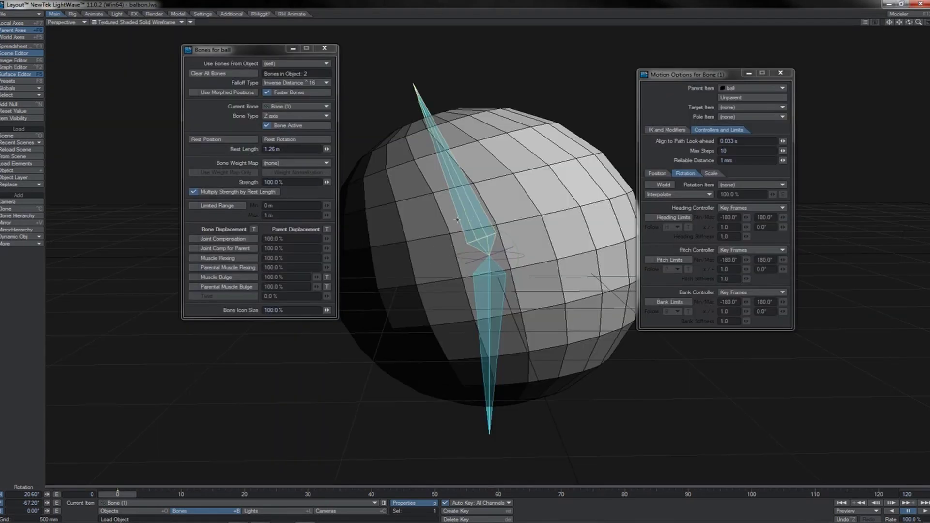
# Select the ball object from the scene item list, then bring up the Photoshop BONE sketch
pyautogui.click(20, 53)
pyautogui.moveTo(427, 75); pyautogui.dragTo(604, 54)
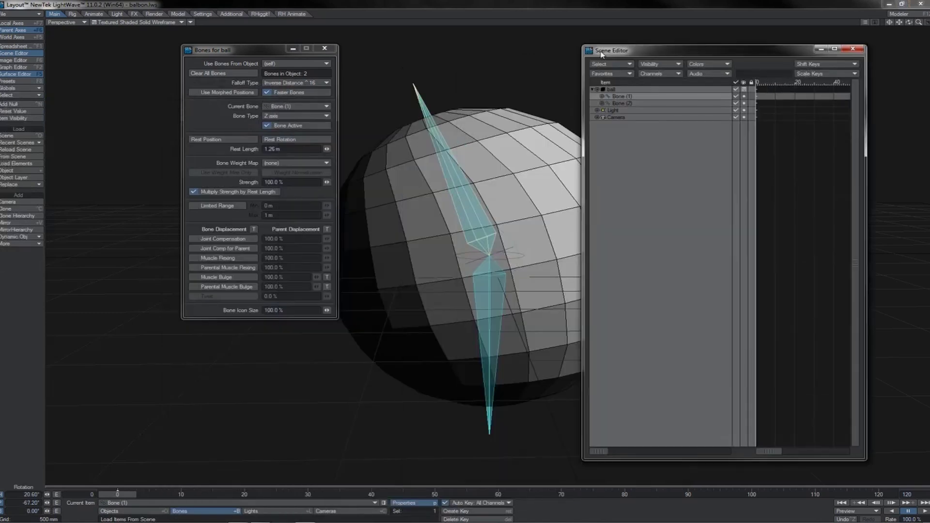
pyautogui.click(617, 97)
pyautogui.click(613, 90)
pyautogui.click(614, 90)
pyautogui.click(285, 63)
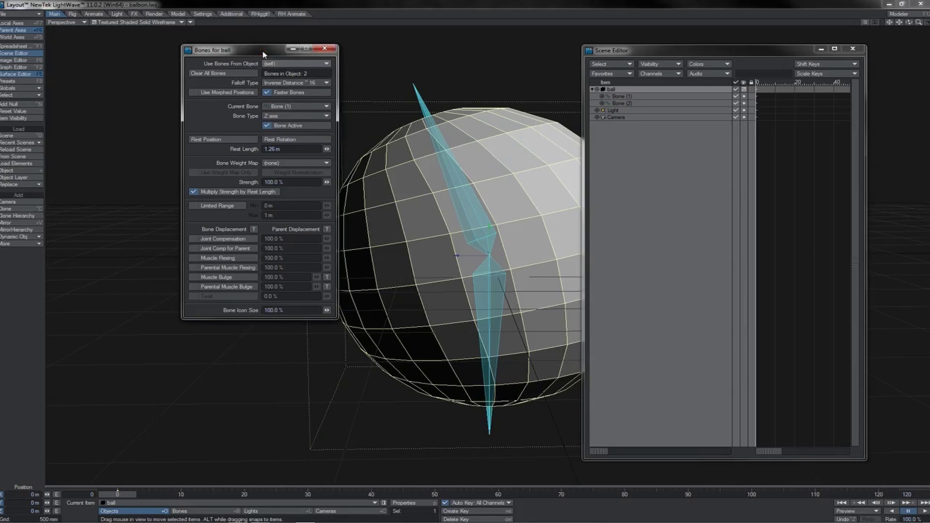
pyautogui.hotkey('alt', 'Tab')
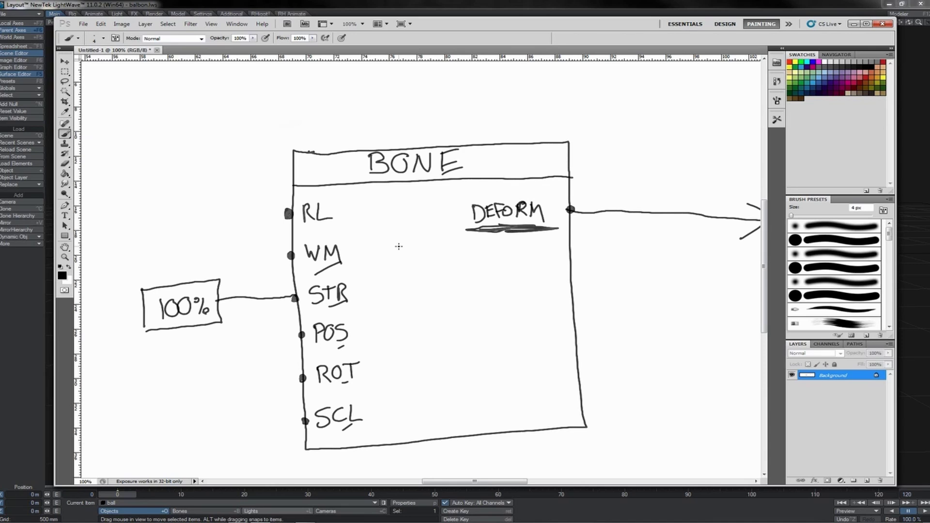
# Thicken the RL connector dot and the DEFORM underline on the sketch, then return to LightWave
pyautogui.moveTo(290, 214)
pyautogui.mouseDown()
pyautogui.moveTo(278, 213)
pyautogui.moveTo(295, 219)
pyautogui.mouseUp()
pyautogui.moveTo(493, 239)
pyautogui.mouseDown()
pyautogui.moveTo(467, 236)
pyautogui.moveTo(521, 242)
pyautogui.mouseUp()
pyautogui.hotkey('alt', 'Tab')
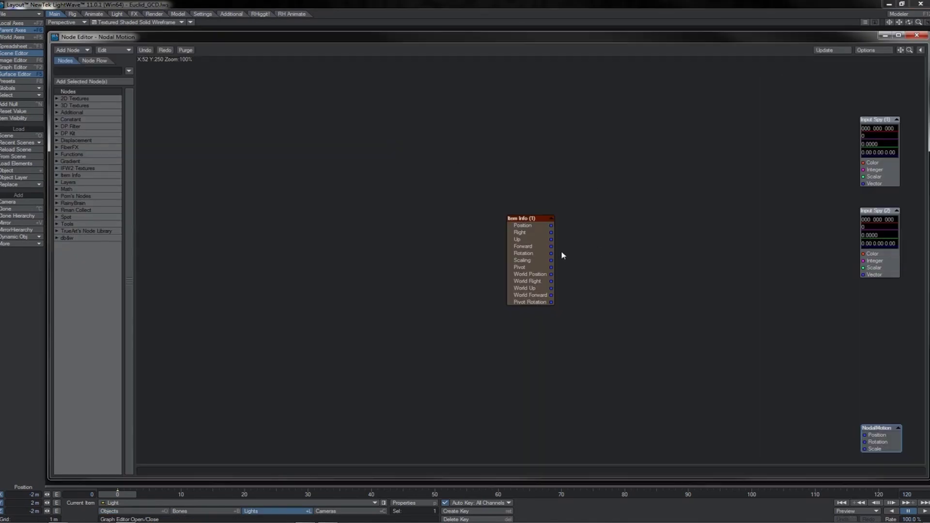
# Pull trial wires from Item Info's Rotation and Right outputs and leave them unconnected
pyautogui.moveTo(552, 255); pyautogui.dragTo(552, 236)
pyautogui.moveTo(553, 236); pyautogui.dragTo(596, 235)
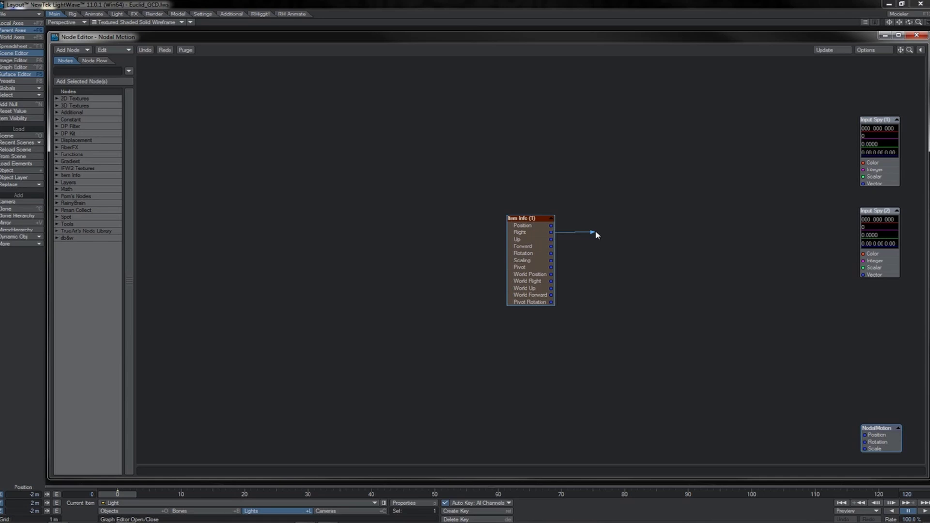
pyautogui.moveTo(597, 235); pyautogui.dragTo(596, 234)
# Move NodalMotion up-left and Item Info left, then drag wires from World Right and Forward
pyautogui.moveTo(890, 430)
pyautogui.mouseDown()
pyautogui.moveTo(849, 397)
pyautogui.moveTo(853, 416)
pyautogui.moveTo(838, 401)
pyautogui.moveTo(856, 395)
pyautogui.moveTo(881, 428)
pyautogui.mouseUp()
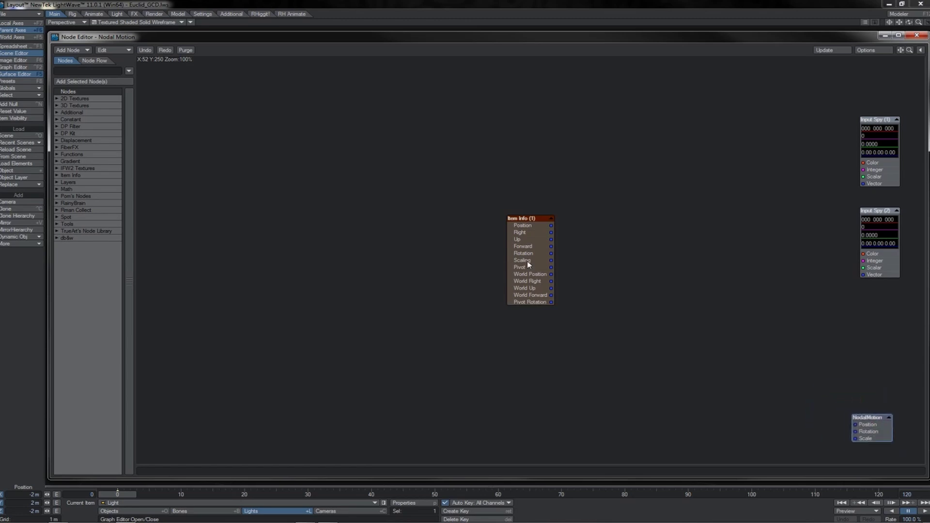
pyautogui.moveTo(528, 264); pyautogui.dragTo(415, 258)
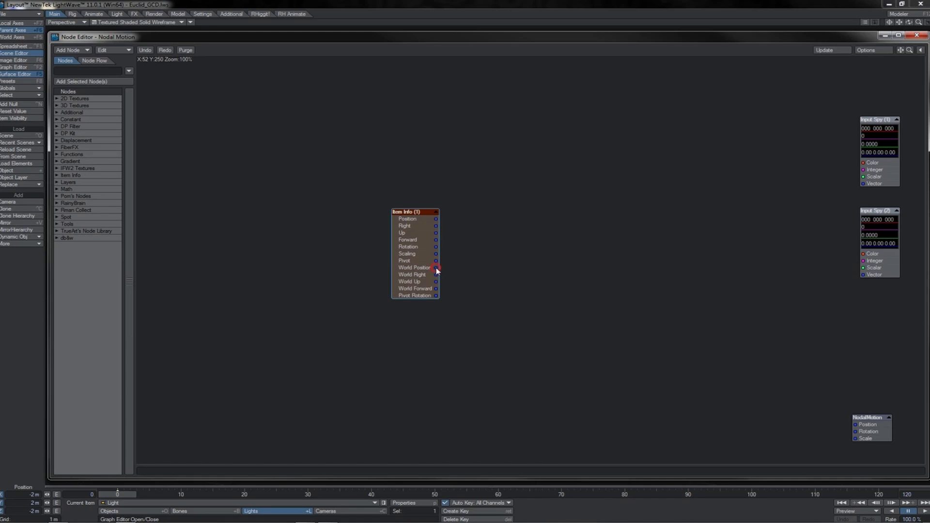
pyautogui.moveTo(437, 274); pyautogui.dragTo(477, 289)
pyautogui.moveTo(436, 240); pyautogui.dragTo(498, 262)
# Leave the light's Heading Controller at Key Frames, close Motion Options, and shift Item Info further left
pyautogui.press('m')
pyautogui.click(416, 396)
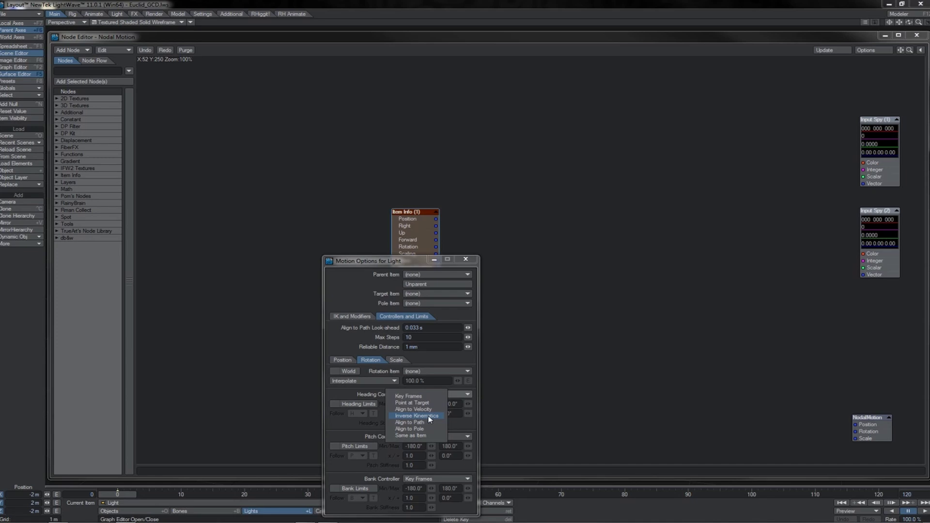
pyautogui.click(457, 397)
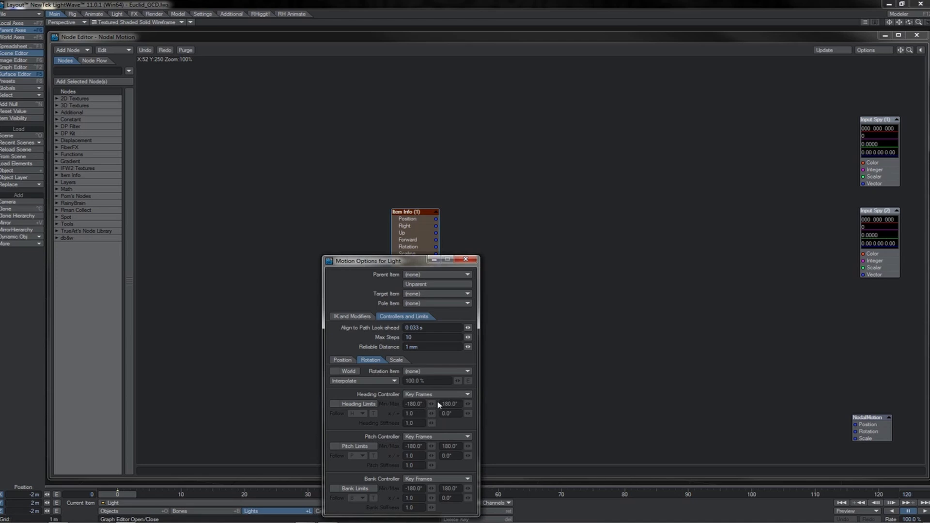
pyautogui.click(465, 259)
pyautogui.moveTo(408, 234); pyautogui.dragTo(327, 243)
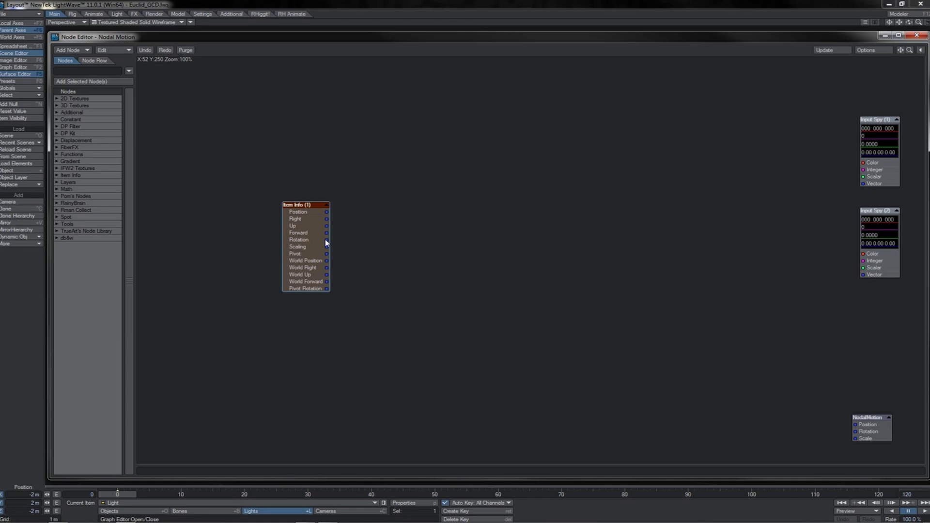
pyautogui.moveTo(327, 241); pyautogui.dragTo(457, 318)
# Delete the Item Info node and switch to the Euclid flowchart reference image
pyautogui.press('Delete')
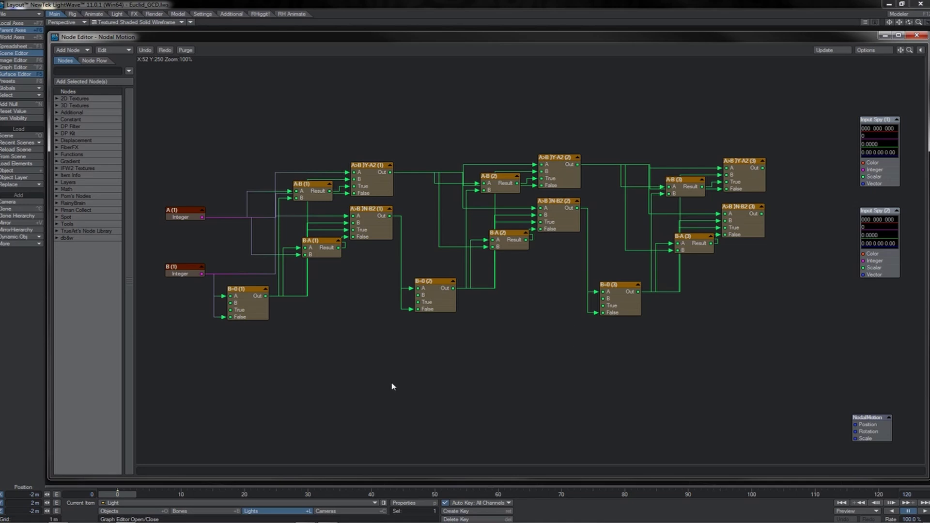
pyautogui.hotkey('alt', 'Tab')
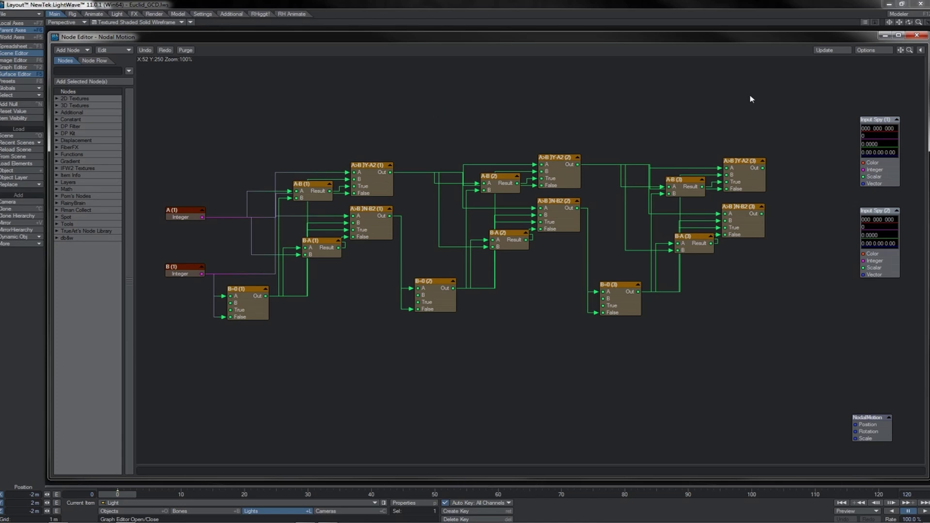
# Wire A>B ]N-B2 (3) to Input Spy (2) Scalar and A>B ]Y-A2 (3) to Input Spy (1) Scalar
pyautogui.moveTo(751, 99); pyautogui.dragTo(185, 362)
pyautogui.click(762, 213)
pyautogui.moveTo(762, 216); pyautogui.dragTo(858, 268)
pyautogui.moveTo(763, 168); pyautogui.dragTo(857, 176)
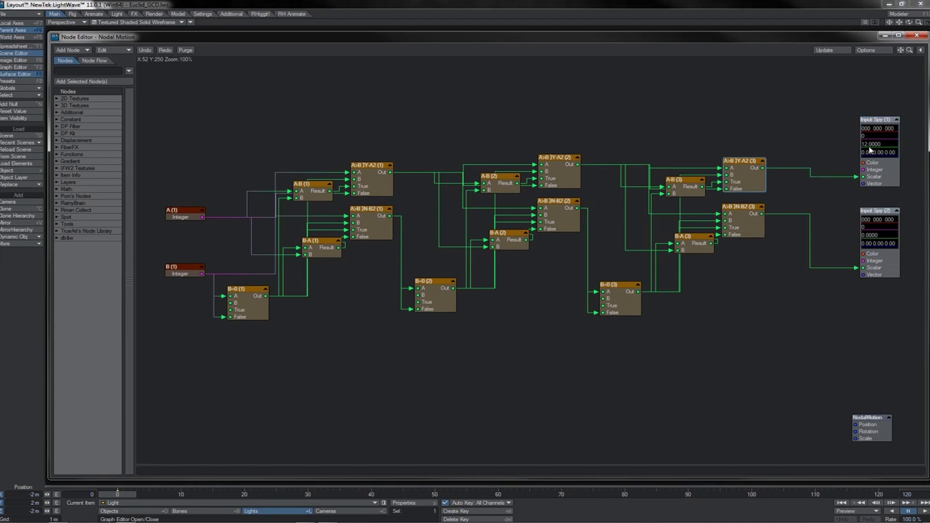
# Inspect input node A (1)'s settings, then marquee-select the five third-stage nodes
pyautogui.doubleClick(180, 218)
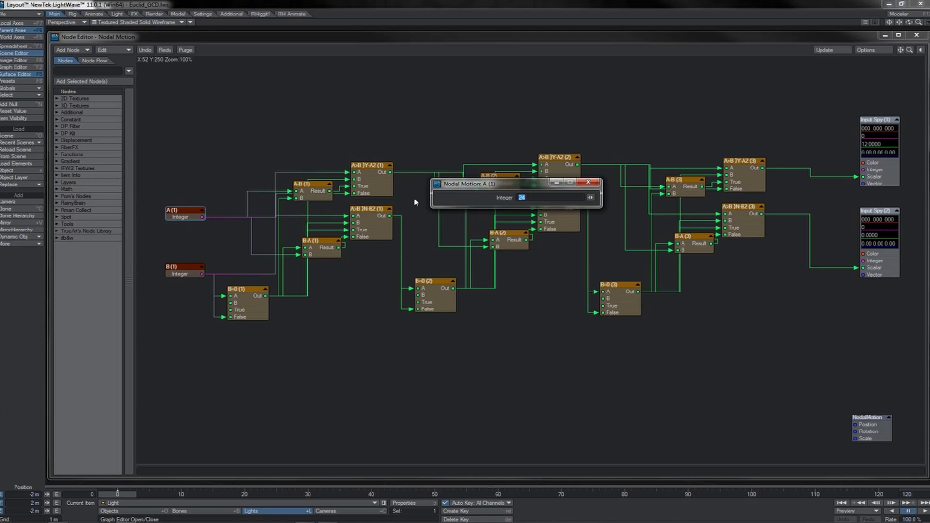
pyautogui.click(586, 183)
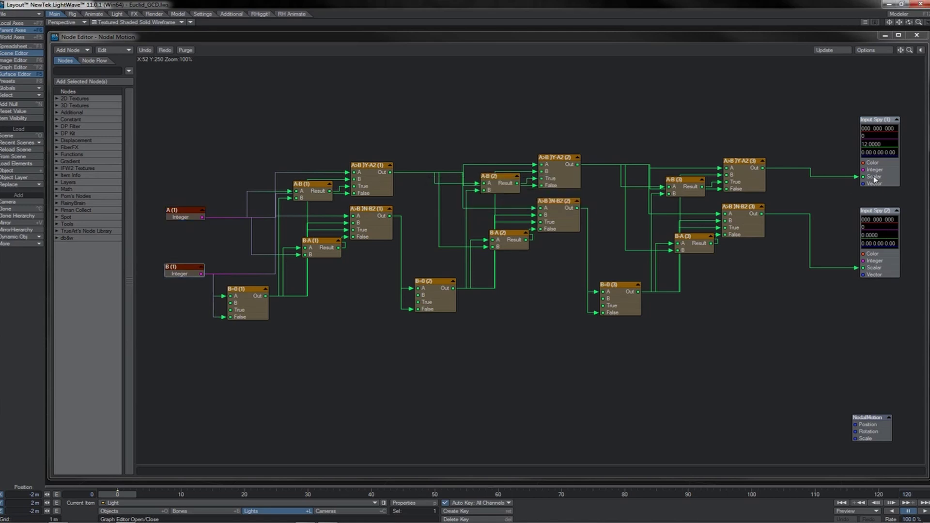
pyautogui.click(747, 114)
pyautogui.moveTo(739, 154); pyautogui.dragTo(239, 370)
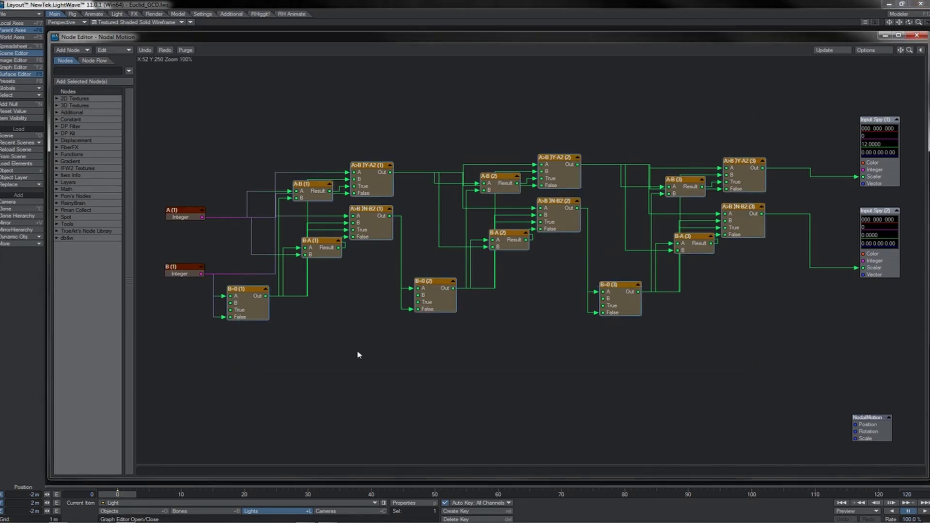
pyautogui.moveTo(750, 136); pyautogui.dragTo(629, 372)
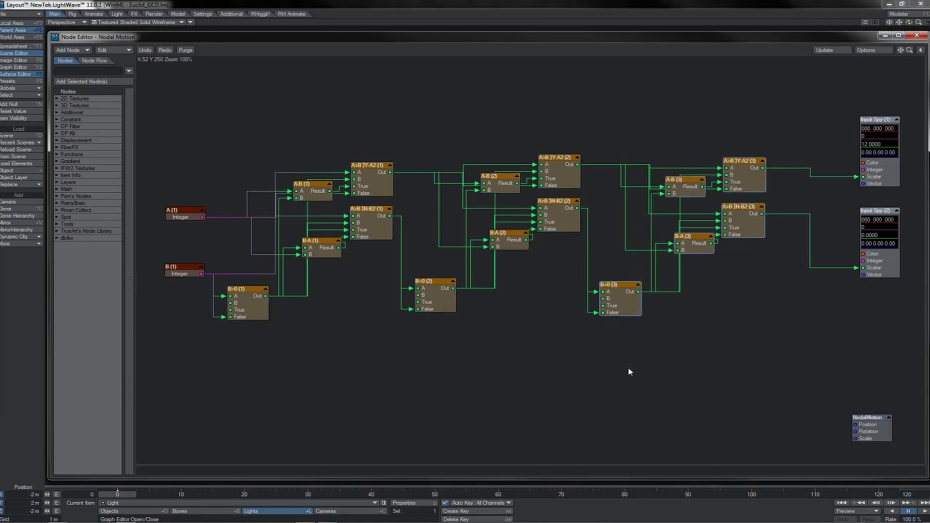
# Paste the (4) copies of the third-stage nodes and wire them into the graph and an Input Spy
pyautogui.hotkey('ctrl', 'v')
pyautogui.moveTo(762, 217); pyautogui.dragTo(727, 291)
pyautogui.moveTo(657, 401); pyautogui.dragTo(668, 410)
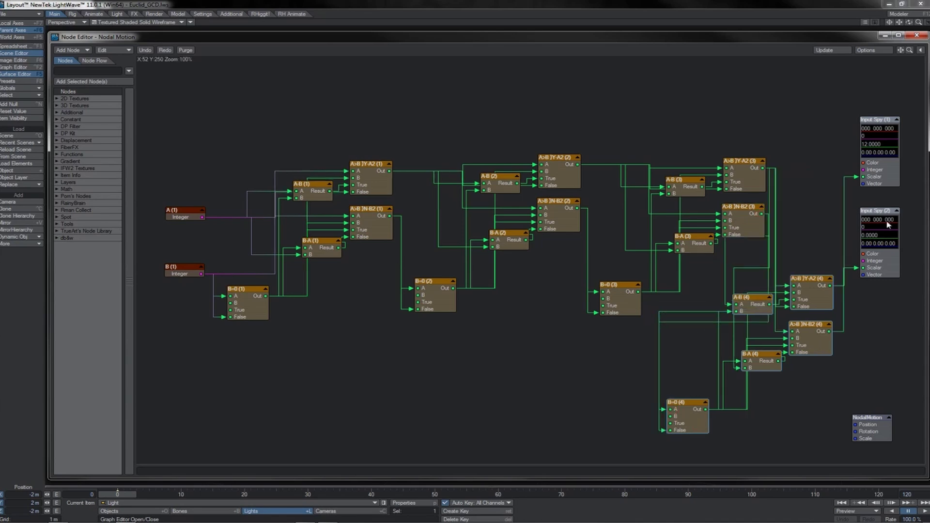
# Move Input Spy (2) down and Input Spy (1) slightly, then select the fourth-stage nodes
pyautogui.moveTo(884, 227); pyautogui.dragTo(896, 265)
pyautogui.moveTo(897, 171); pyautogui.dragTo(894, 177)
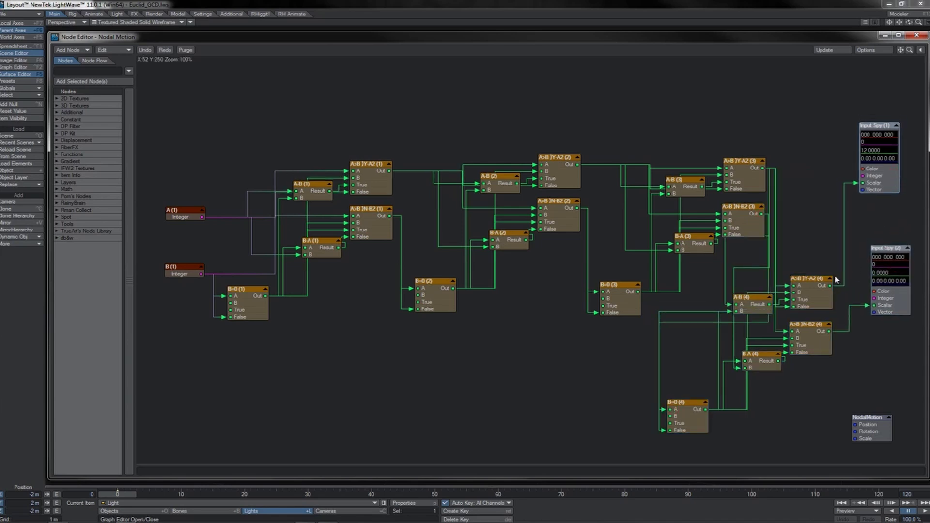
pyautogui.moveTo(810, 264); pyautogui.dragTo(707, 442)
pyautogui.scroll(-2, 751, 436)
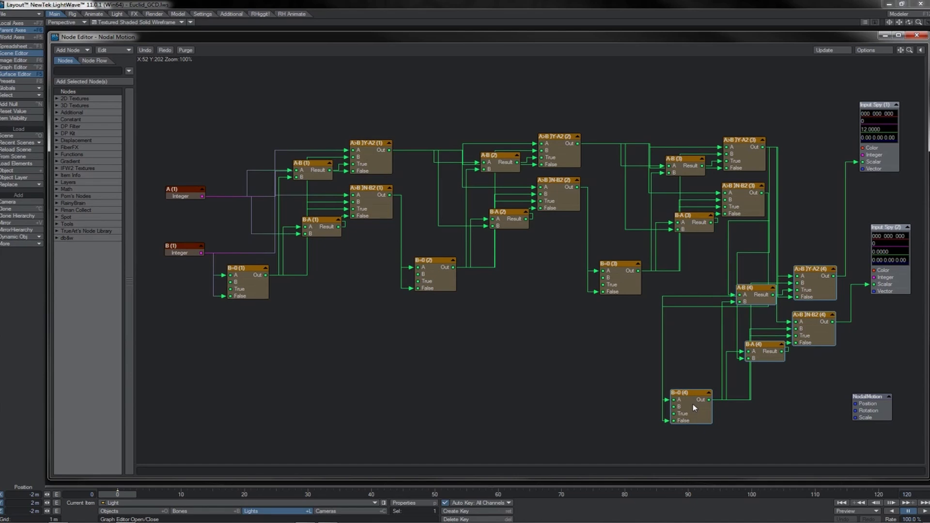
# Nudge the fourth-stage nodes into place and shift the first-stage nodes left
pyautogui.moveTo(695, 408); pyautogui.dragTo(698, 410)
pyautogui.moveTo(772, 356); pyautogui.dragTo(769, 350)
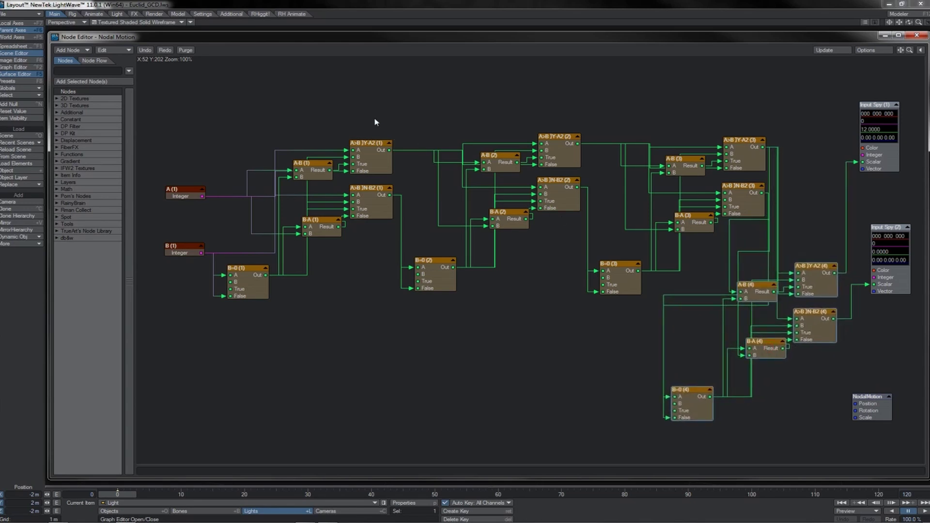
pyautogui.moveTo(393, 118); pyautogui.dragTo(250, 309)
# Link A>B ]N-B2 (1)'s output to B=0 (1)'s B input, then realign the first- and second-stage nodes
pyautogui.moveTo(391, 207); pyautogui.dragTo(234, 297)
pyautogui.moveTo(338, 242); pyautogui.dragTo(364, 366)
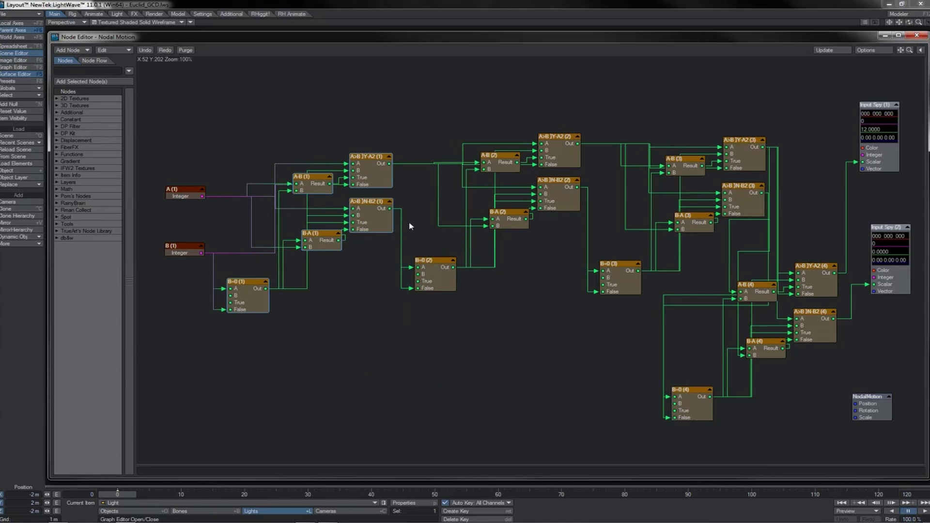
pyautogui.moveTo(228, 311); pyautogui.dragTo(258, 297)
pyautogui.moveTo(440, 283)
pyautogui.mouseDown()
pyautogui.moveTo(436, 259)
pyautogui.moveTo(437, 287)
pyautogui.mouseUp()
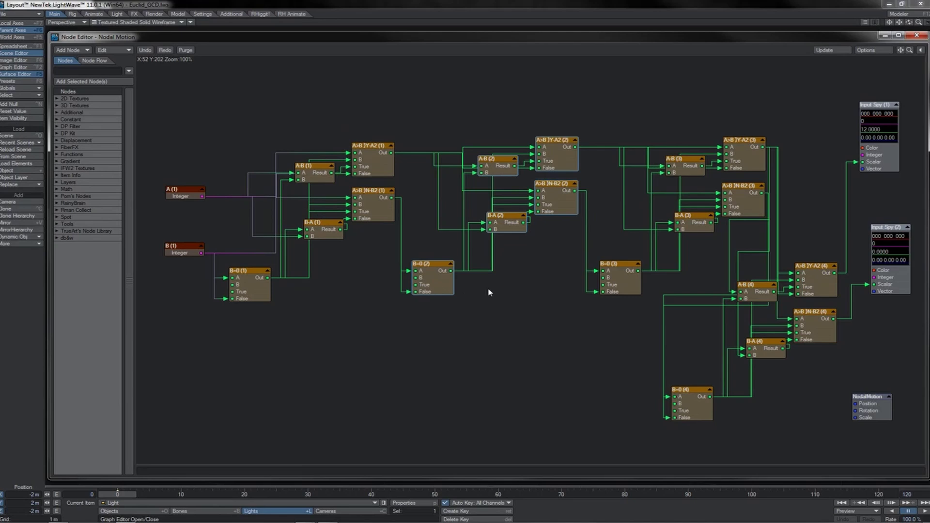